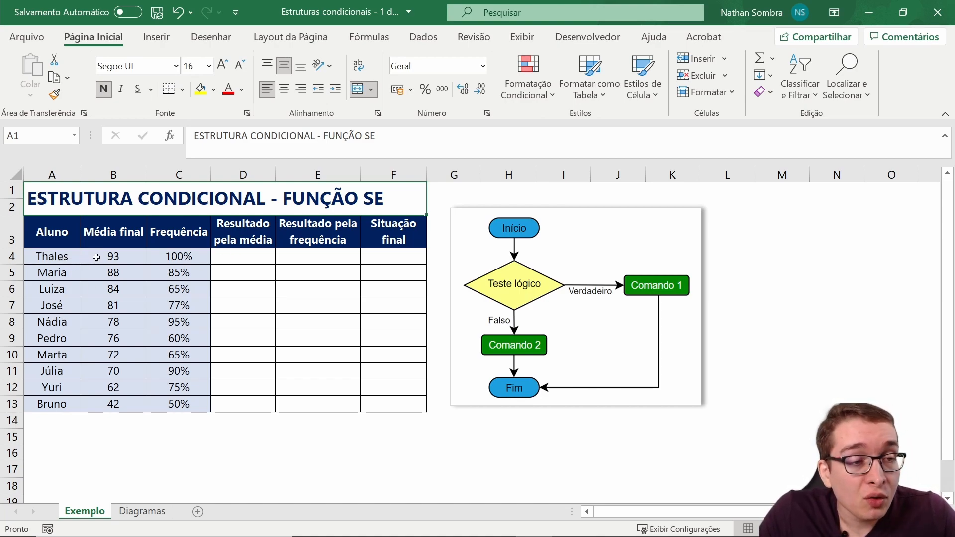
# - Review the Média final, Frequência and Situação final columns of the student table
pyautogui.moveTo(96, 257); pyautogui.dragTo(113, 404)
pyautogui.click(181, 257)
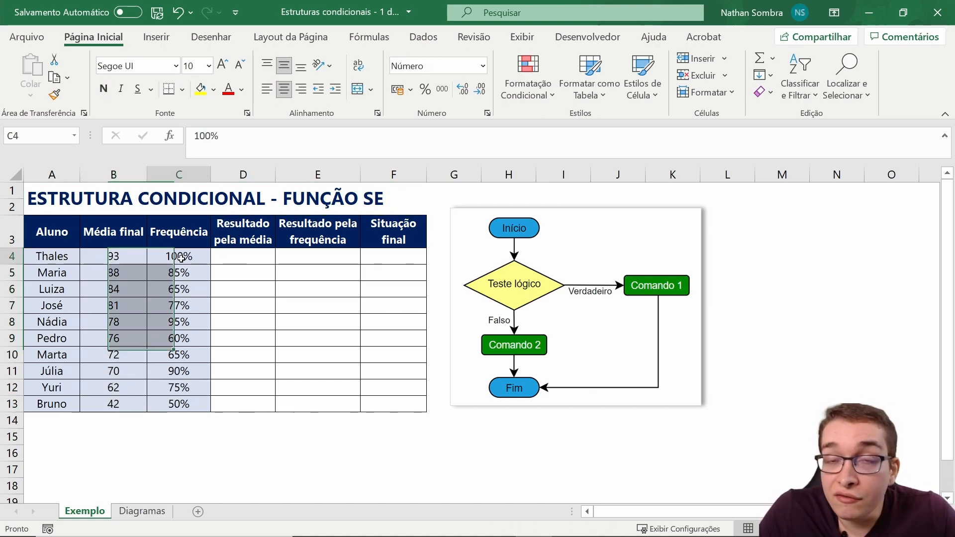
pyautogui.moveTo(180, 257); pyautogui.dragTo(180, 403)
pyautogui.click(55, 242)
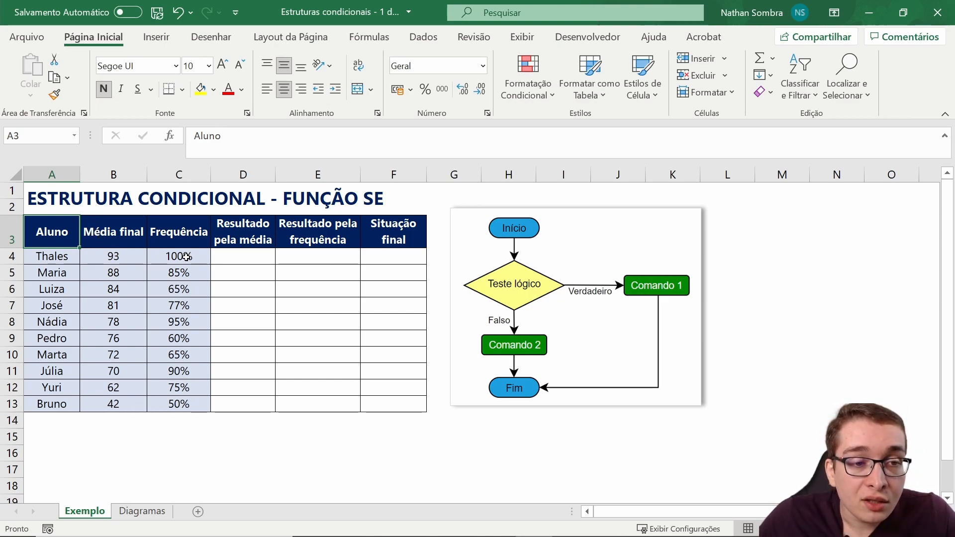
pyautogui.moveTo(374, 235); pyautogui.dragTo(375, 403)
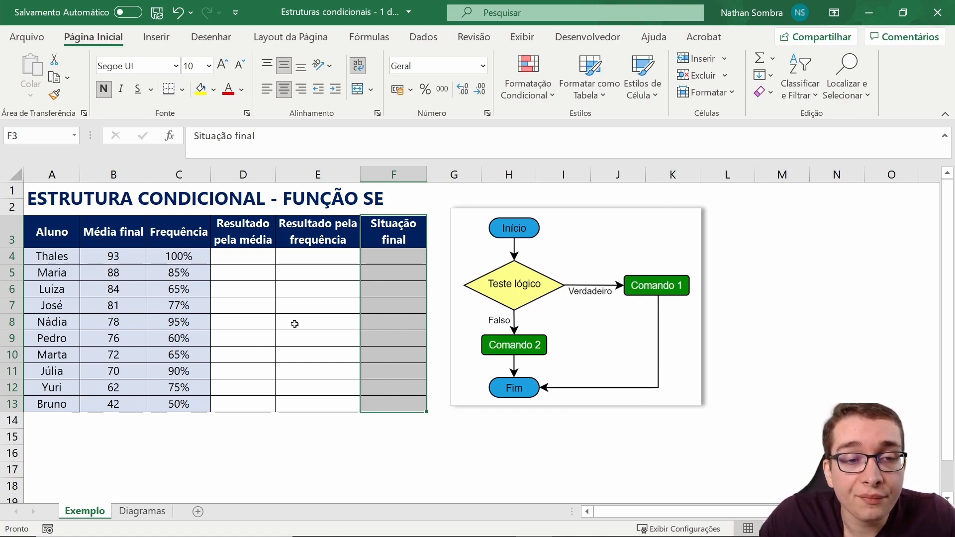
pyautogui.click(393, 243)
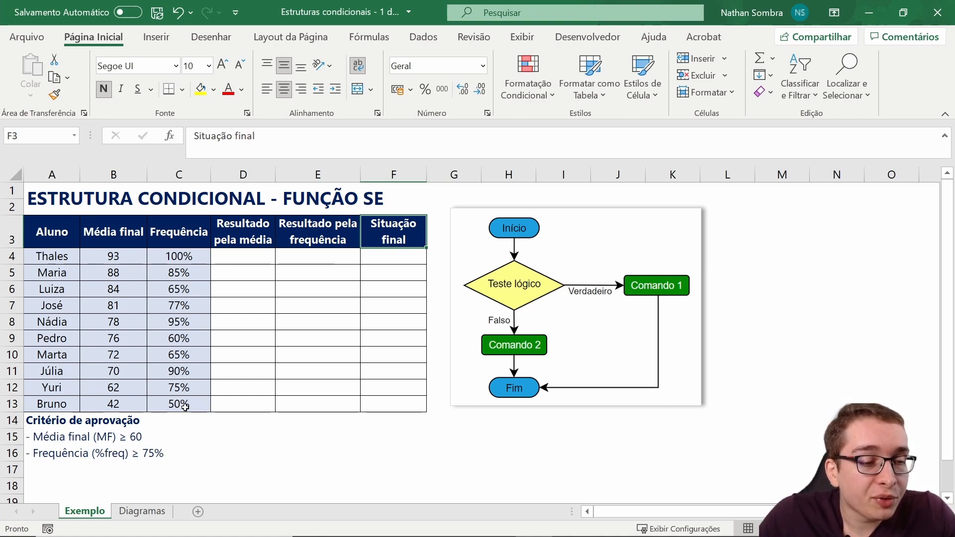
# - In D4 under Resultado pela média, enter the formula =SE(B4>=60;"Aprovado";"Reprovado")
pyautogui.click(245, 240)
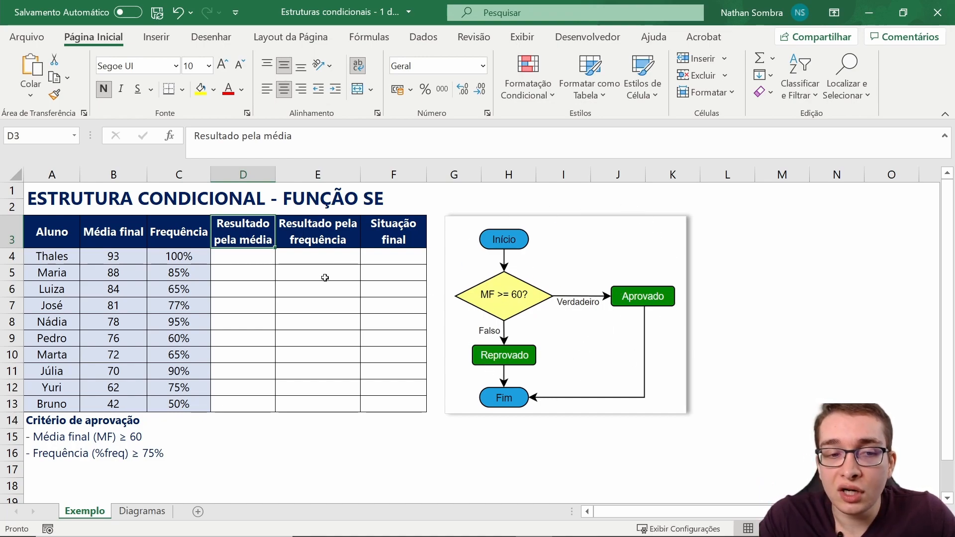
pyautogui.click(249, 254)
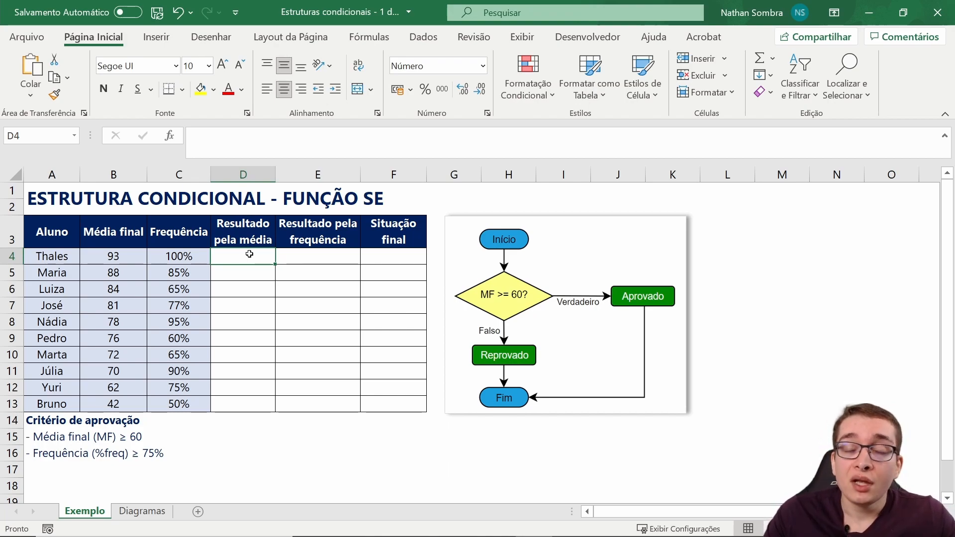
pyautogui.write('=')
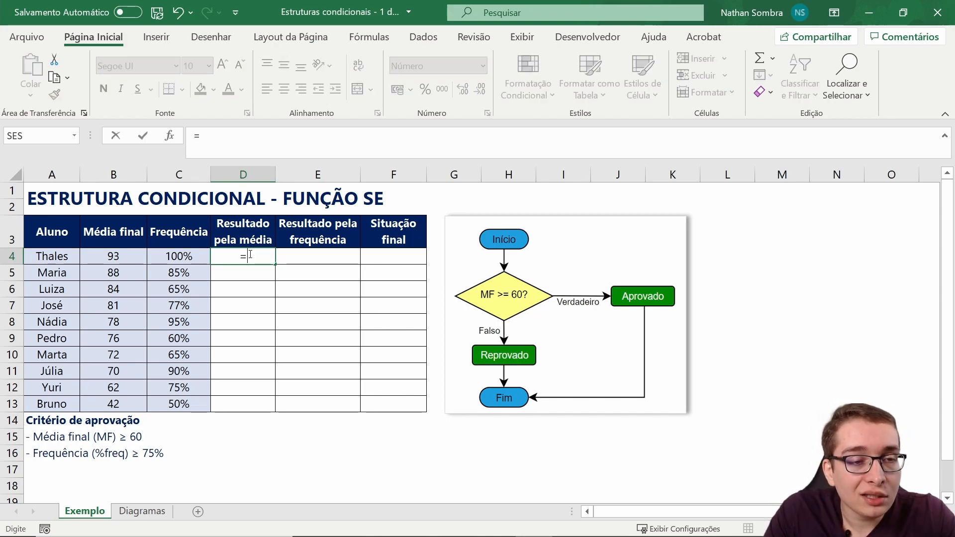
pyautogui.write('SE(')
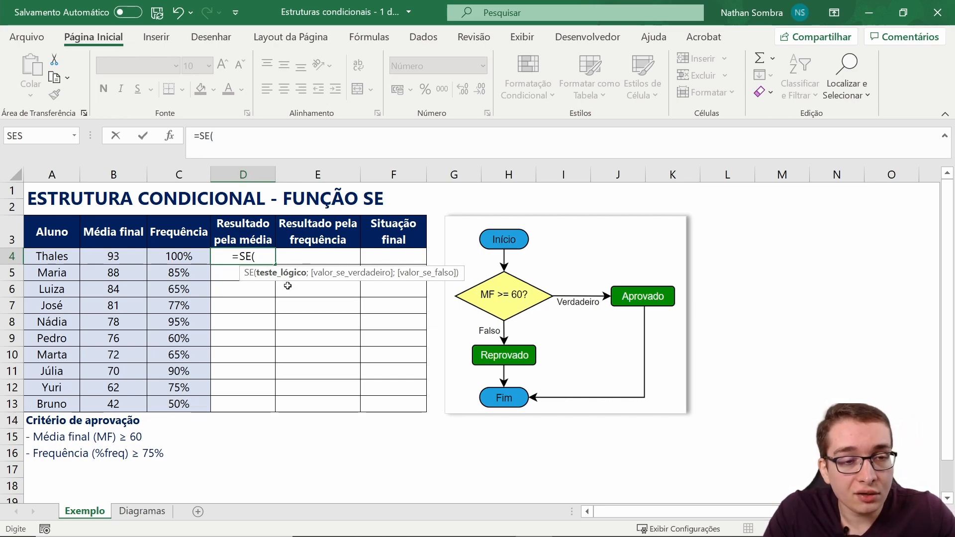
pyautogui.click(114, 260)
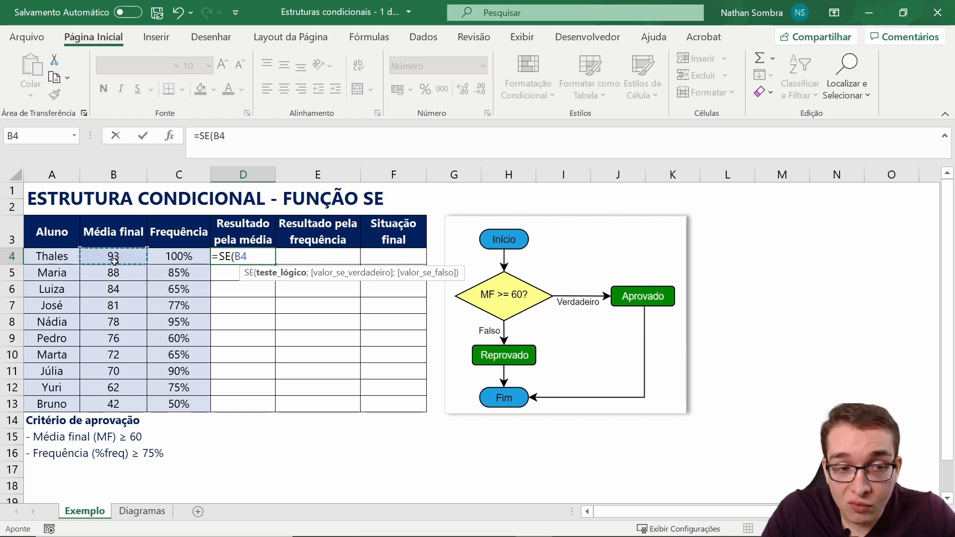
pyautogui.write('>=')
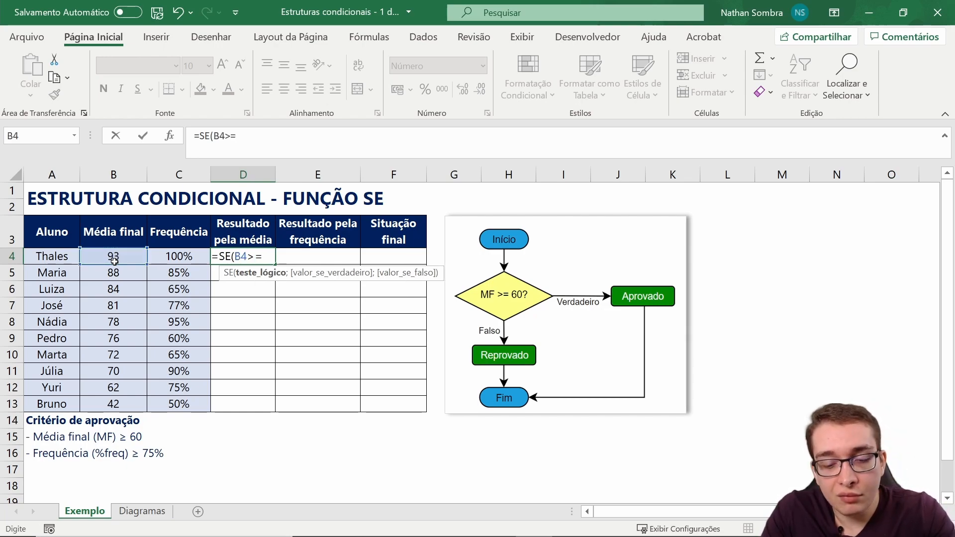
pyautogui.write('60;')
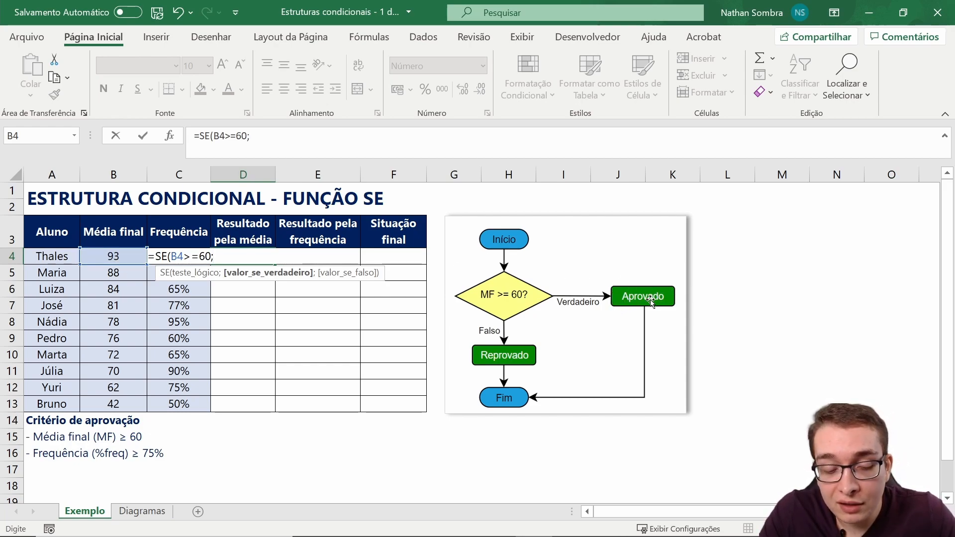
pyautogui.write('"Apr')
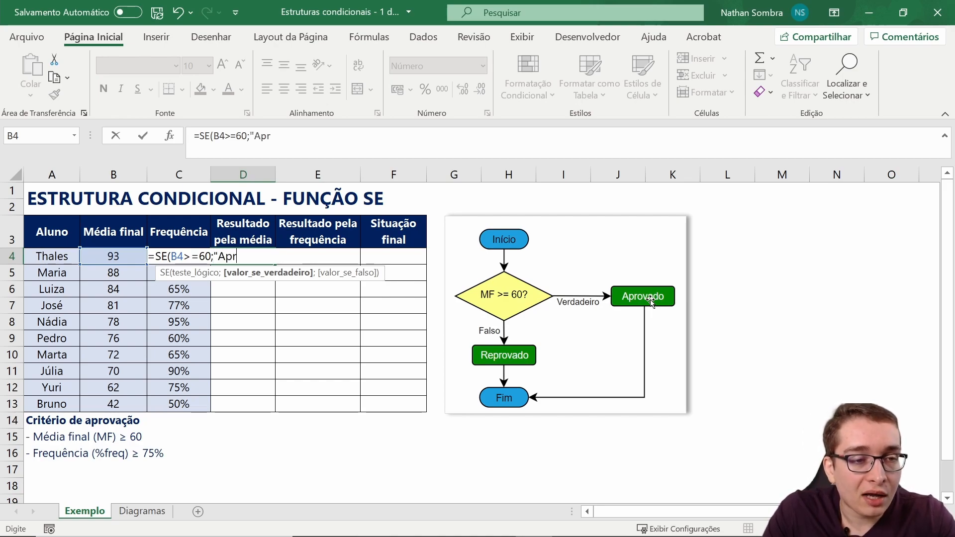
pyautogui.write('ovado";')
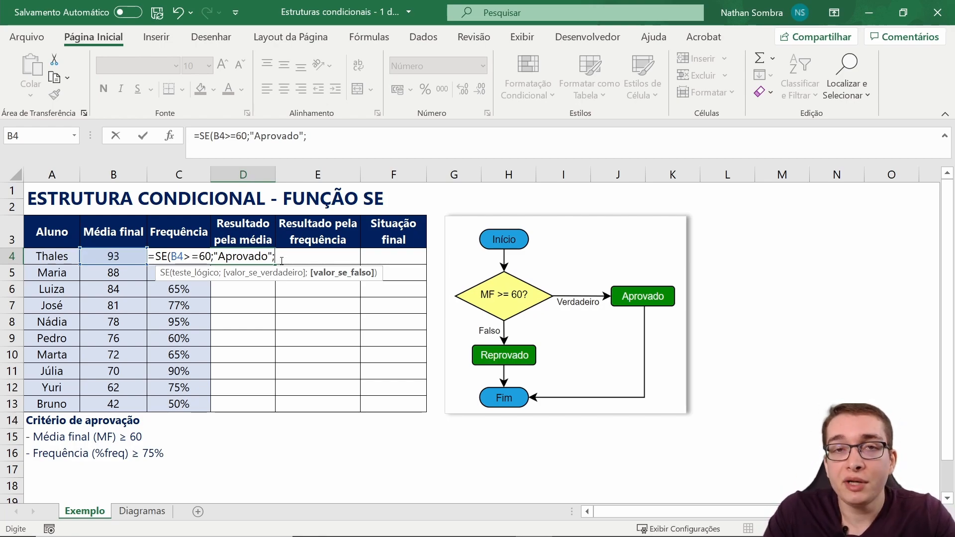
pyautogui.write('"REpro')
pyautogui.press('BackSpace')
pyautogui.press('BackSpace')
pyautogui.press('BackSpace')
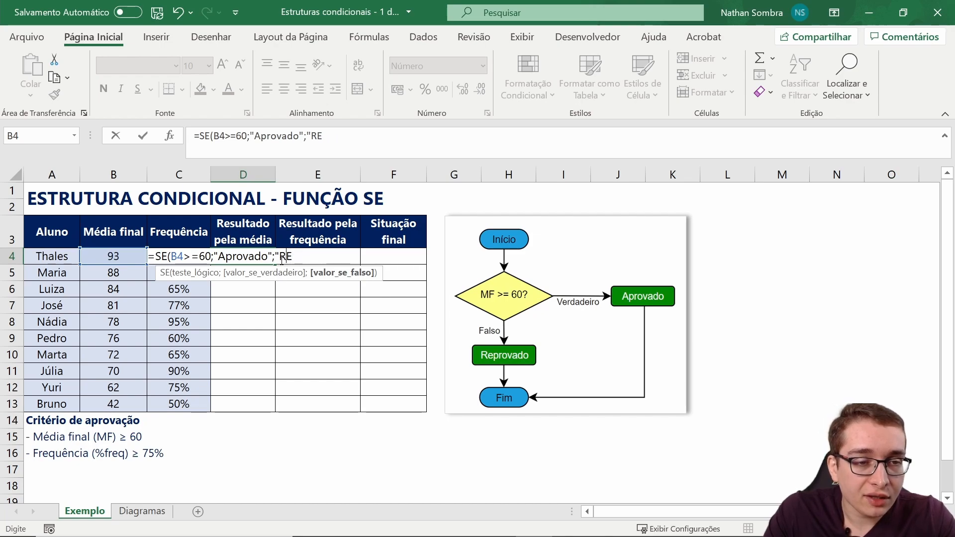
pyautogui.press('BackSpace')
pyautogui.write('eprovado")')
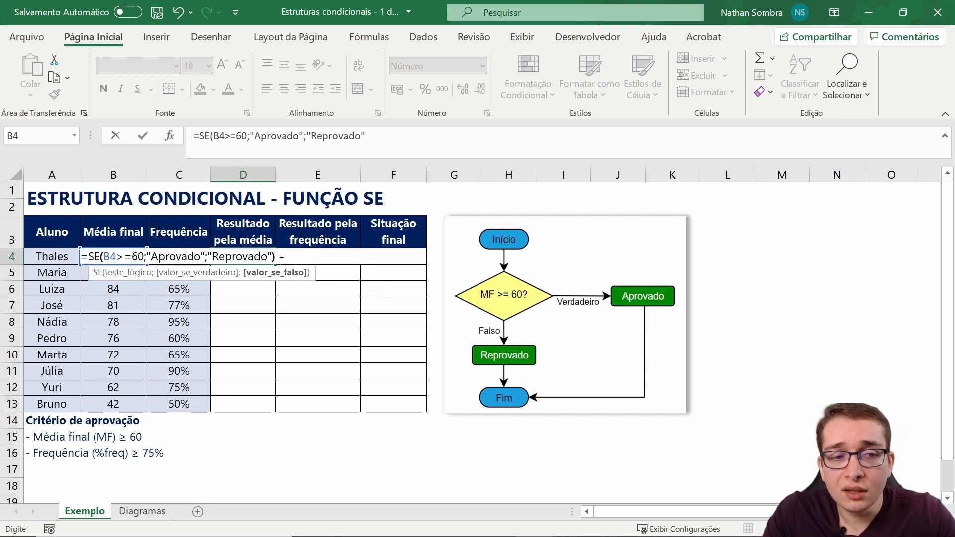
pyautogui.press('Return')
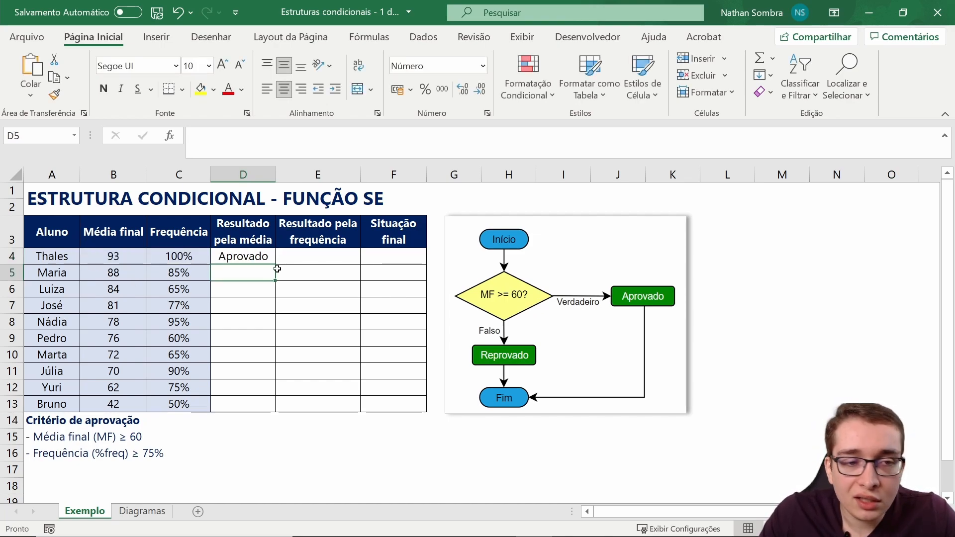
# - Copy the average-result formula from D4 down through D13
pyautogui.click(250, 259)
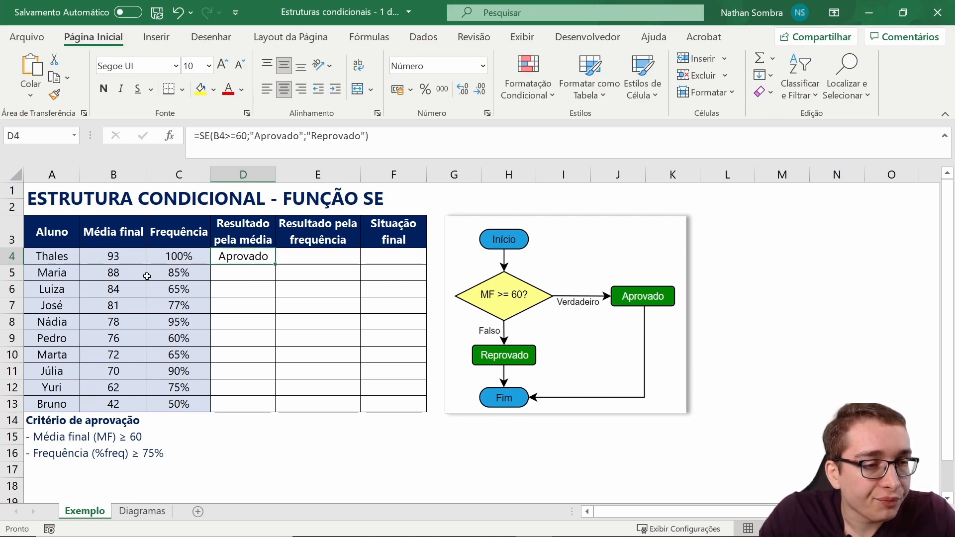
pyautogui.click(131, 256)
pyautogui.click(256, 259)
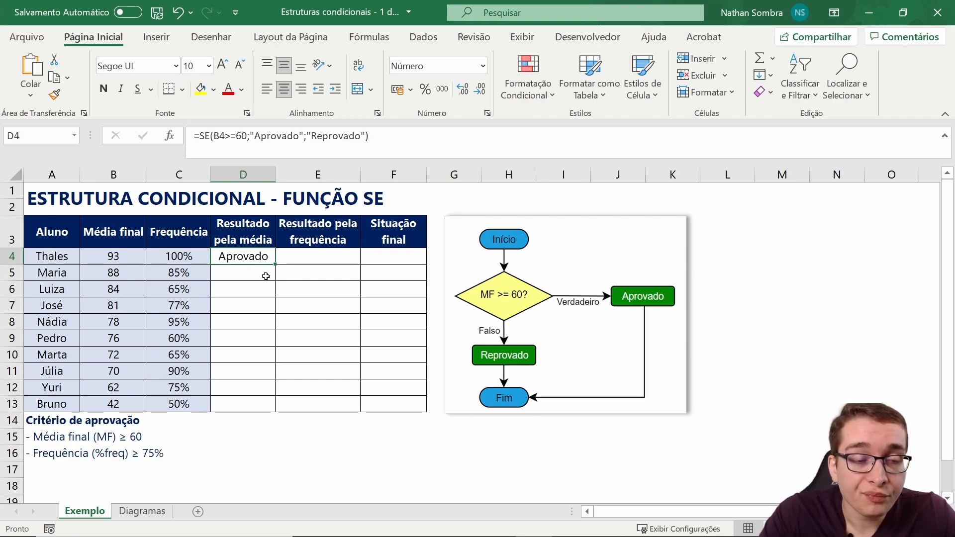
pyautogui.moveTo(276, 267); pyautogui.dragTo(259, 403)
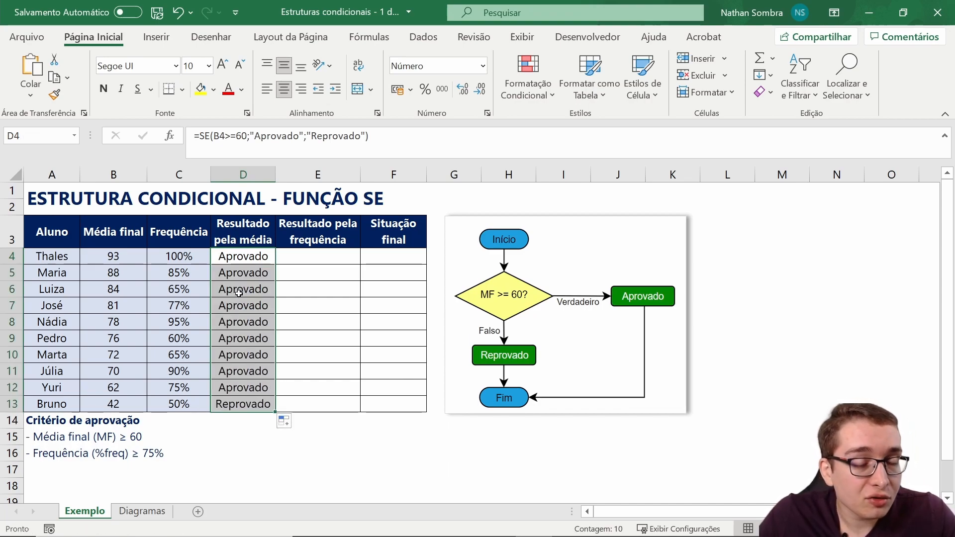
# - Check the result in D13 against the final average in row 13 and compare its formula with D4
pyautogui.moveTo(50, 404); pyautogui.dragTo(249, 404)
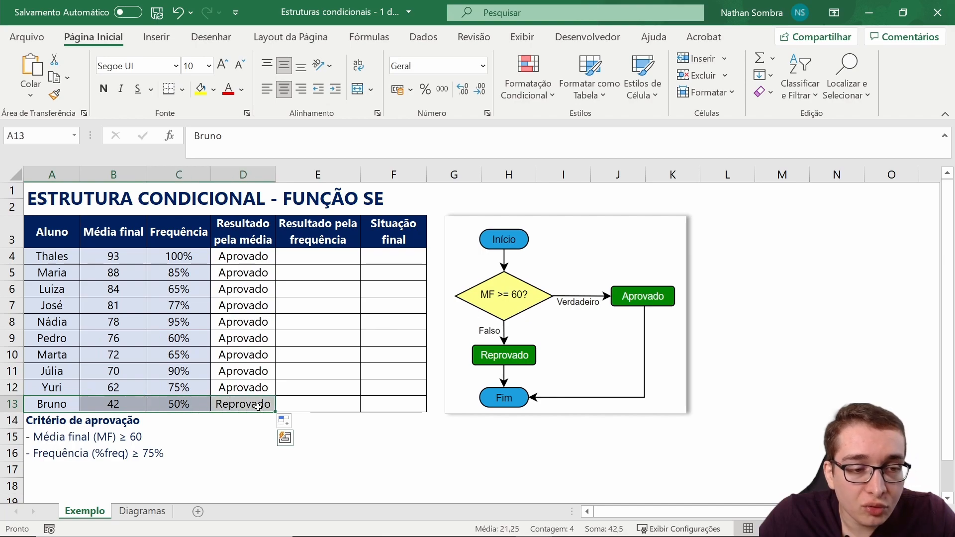
pyautogui.click(262, 406)
pyautogui.click(115, 403)
pyautogui.click(224, 400)
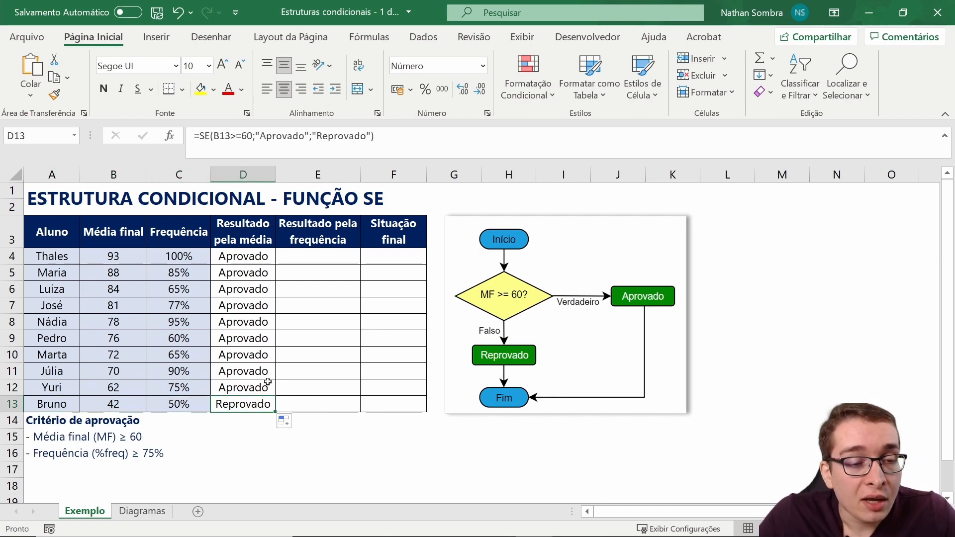
pyautogui.click(257, 265)
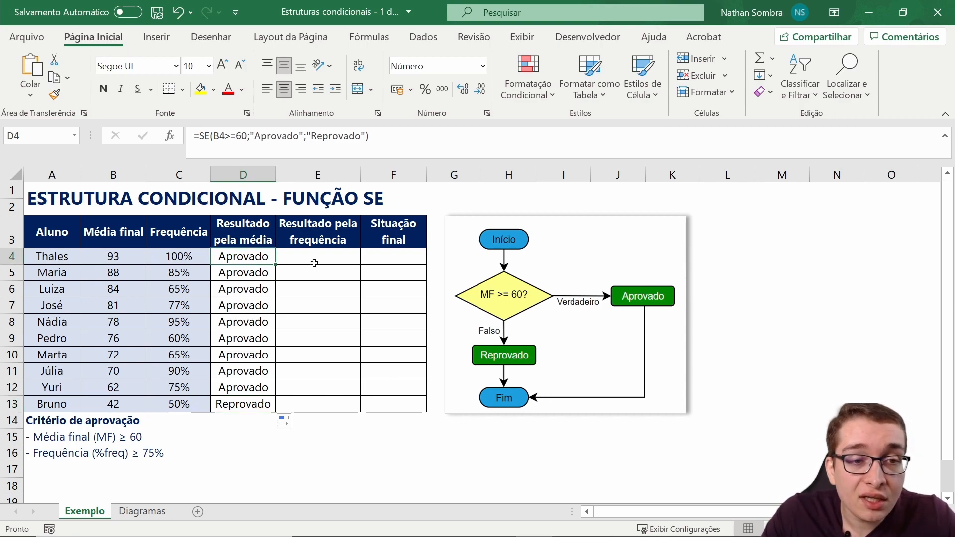
# - In E4 under Resultado pela frequência, enter the formula =SE(C4>=75%;"Aprovado";"Reprovado")
pyautogui.click(341, 232)
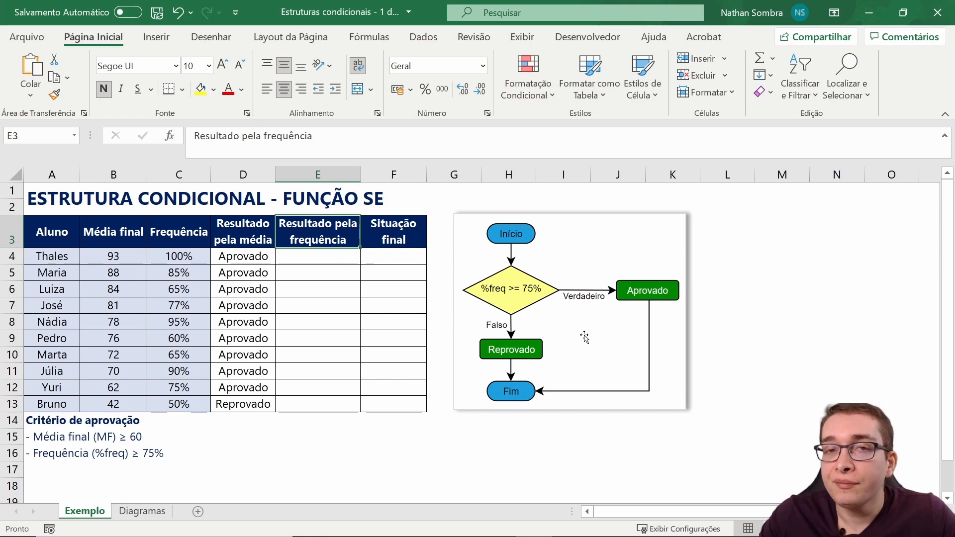
pyautogui.press('Down')
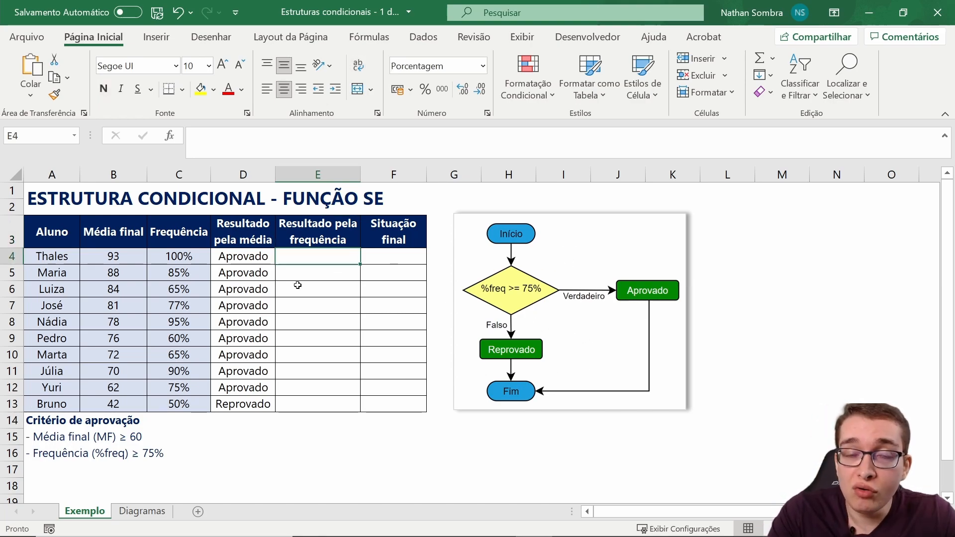
pyautogui.write('=SE(')
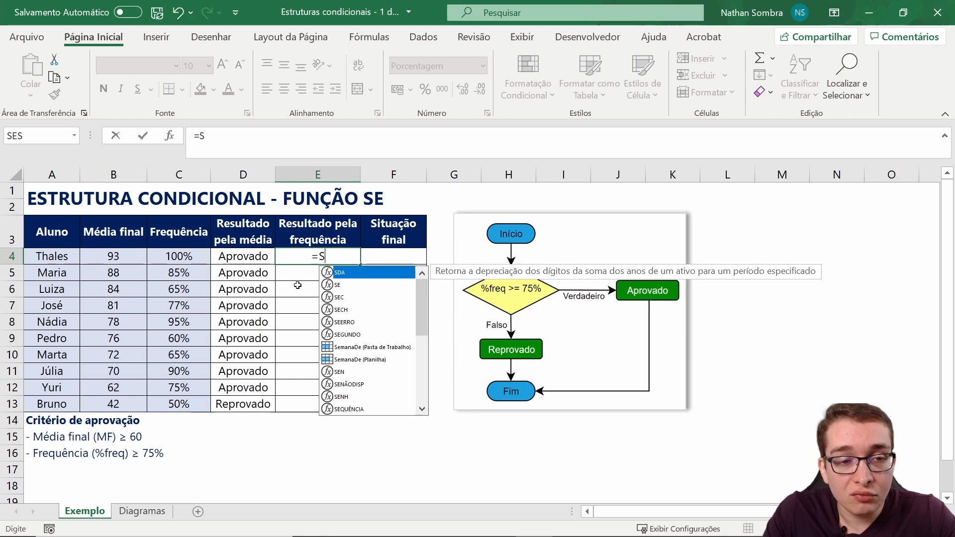
pyautogui.click(185, 256)
pyautogui.write('>=')
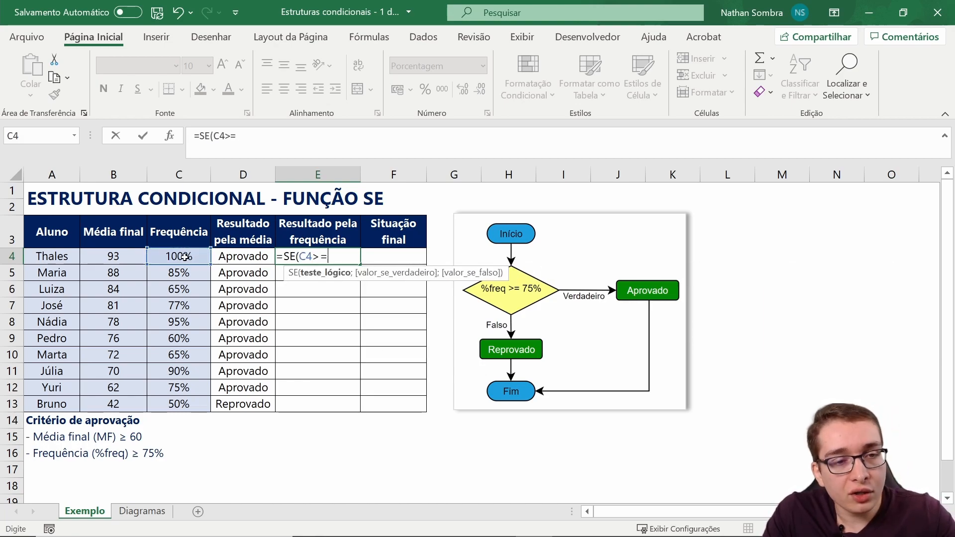
pyautogui.write('75%')
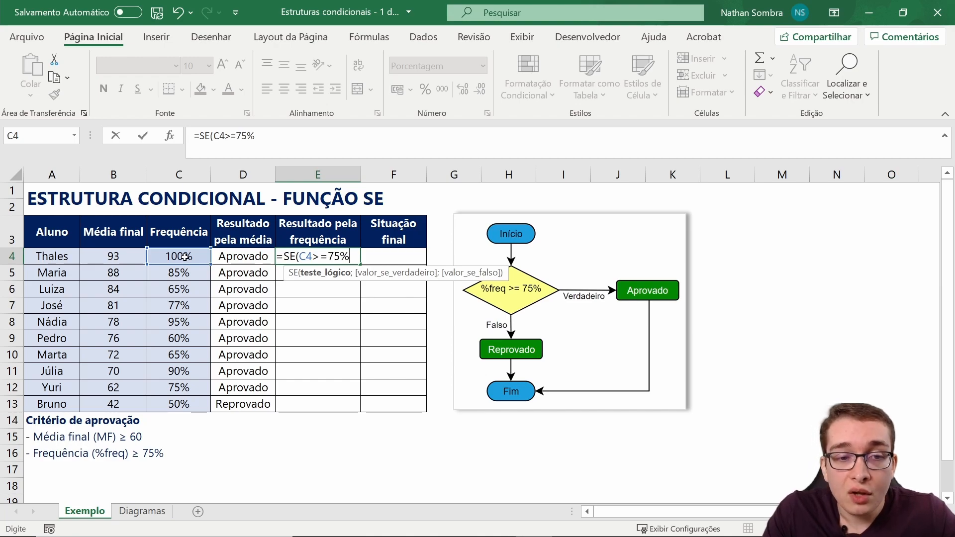
pyautogui.write(';')
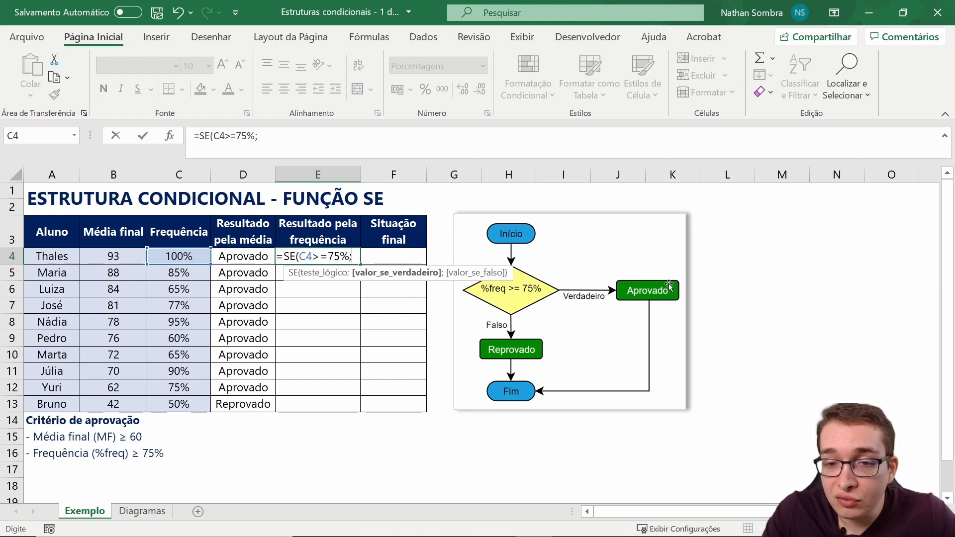
pyautogui.write('"')
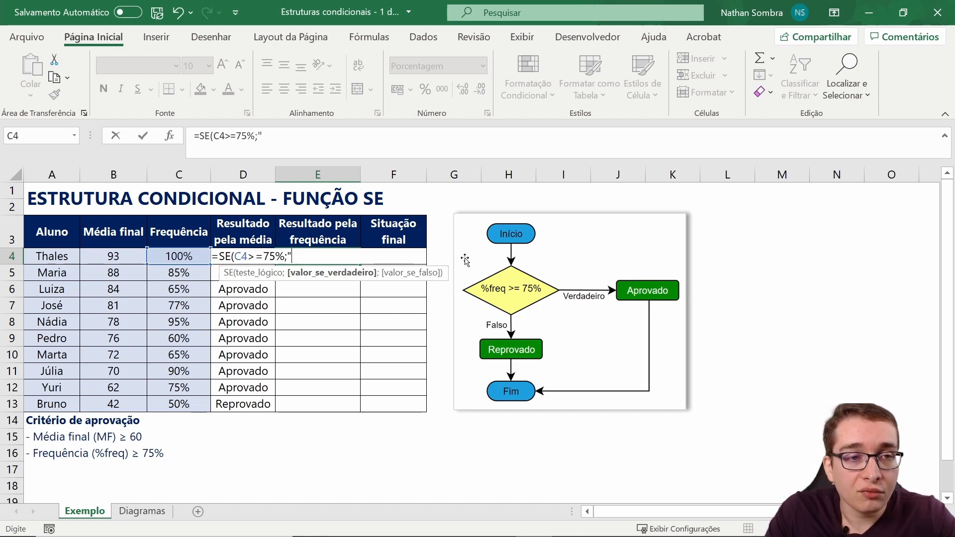
pyautogui.write('Aprovado"')
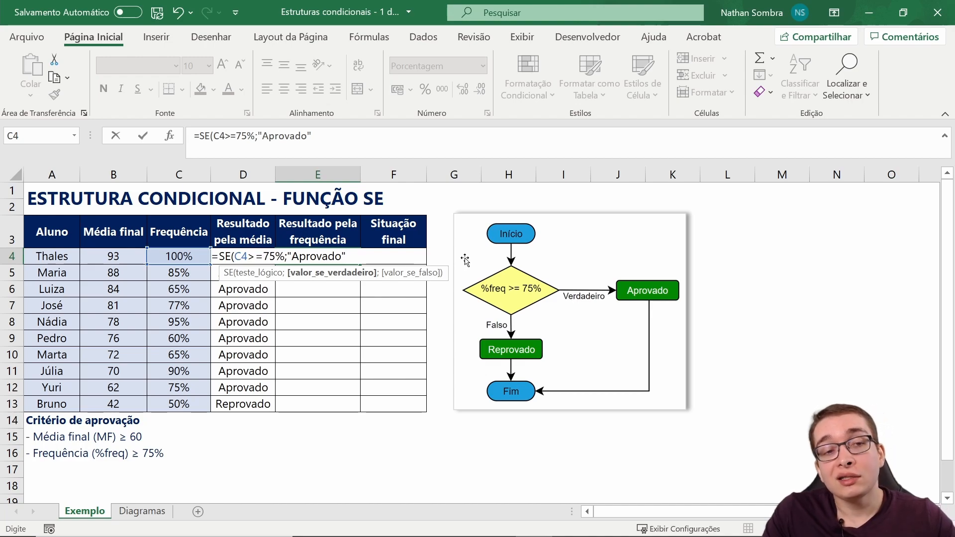
pyautogui.write(';"')
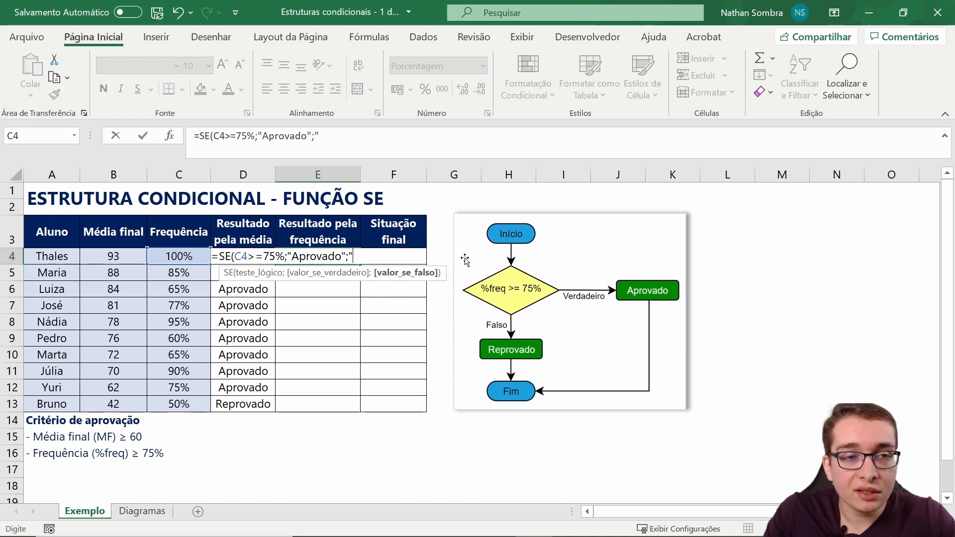
pyautogui.write('Reprovado"')
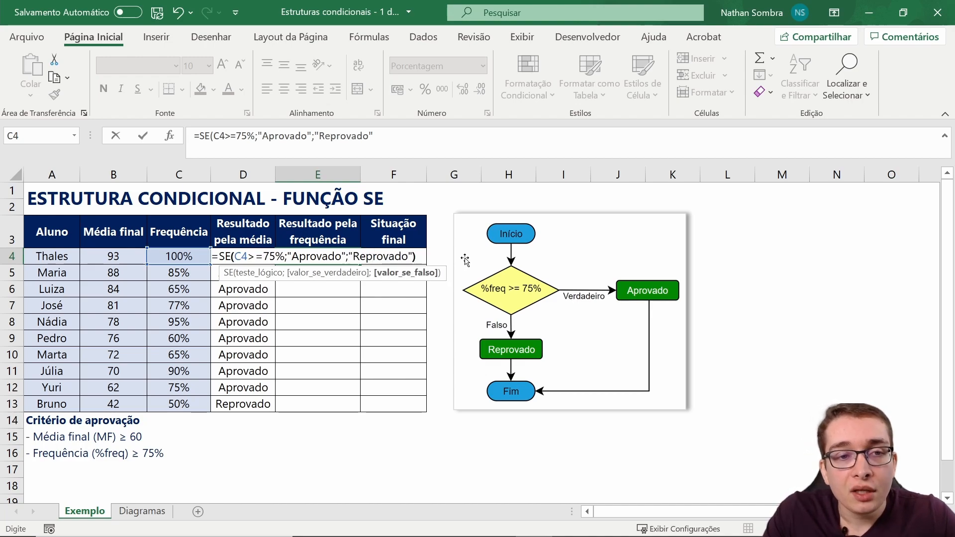
pyautogui.write(')')
pyautogui.press('Return')
# - Copy the frequency-result formula from E4 down through E13 and select the two results in row 6 for comparison
pyautogui.click(354, 261)
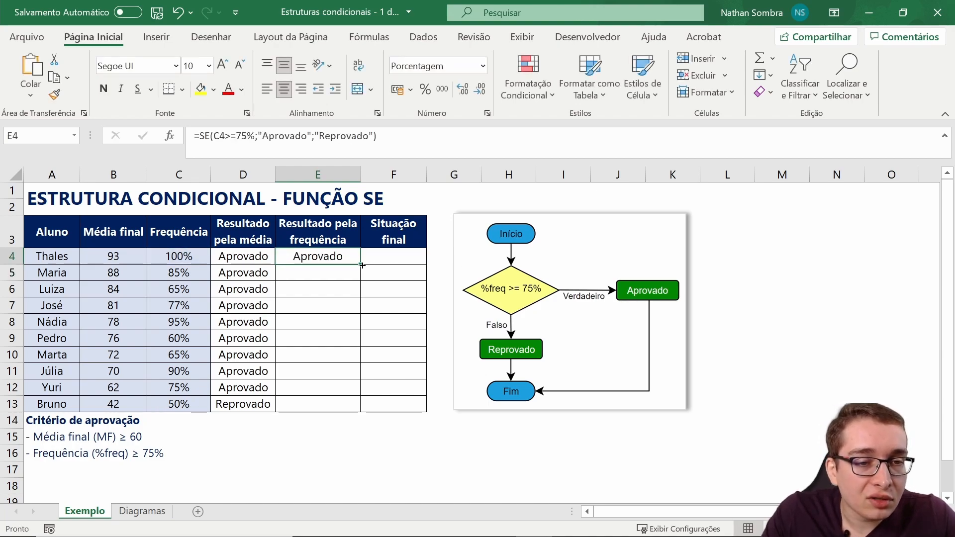
pyautogui.moveTo(360, 264); pyautogui.dragTo(349, 408)
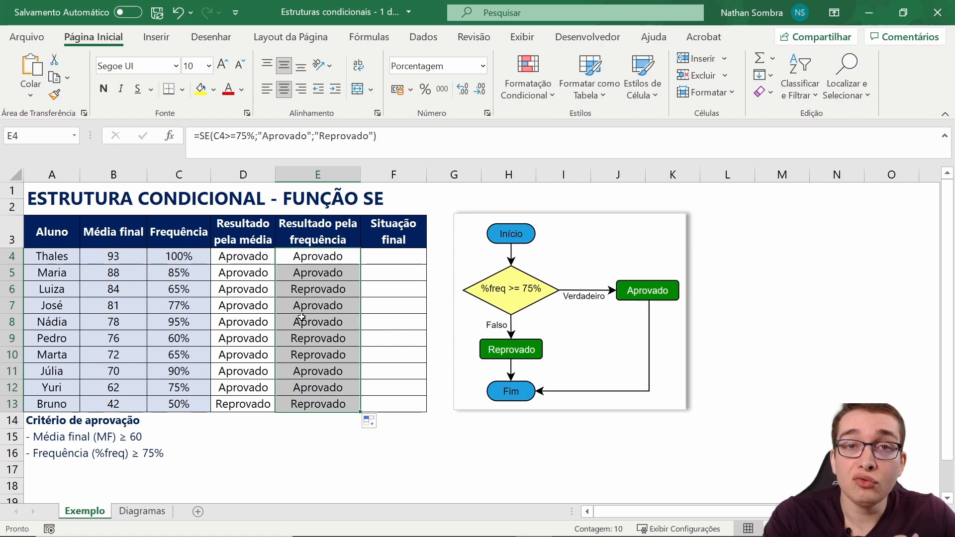
pyautogui.moveTo(242, 291); pyautogui.dragTo(294, 294)
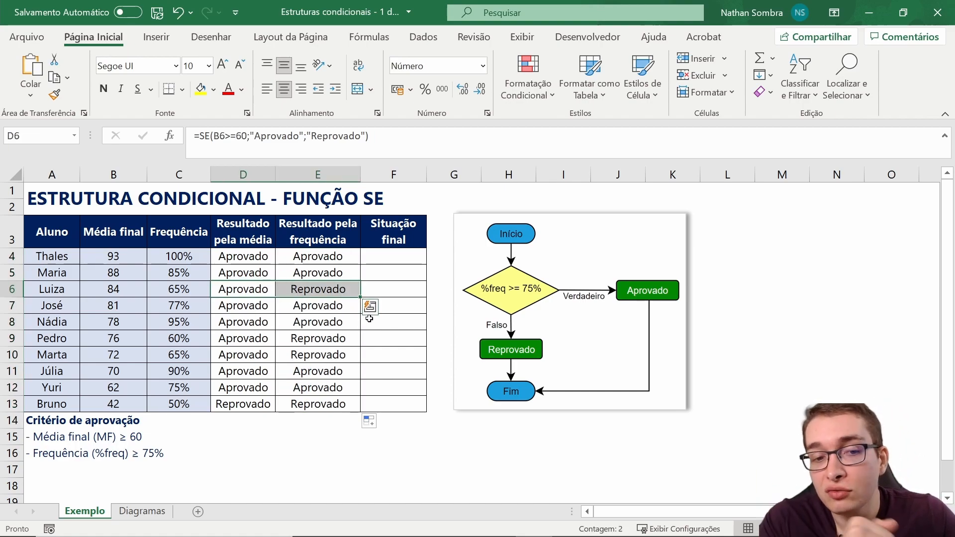
# - Review the average and frequency results in row 4 alongside the Situação final column and the nested-condition flowchart
pyautogui.click(252, 256)
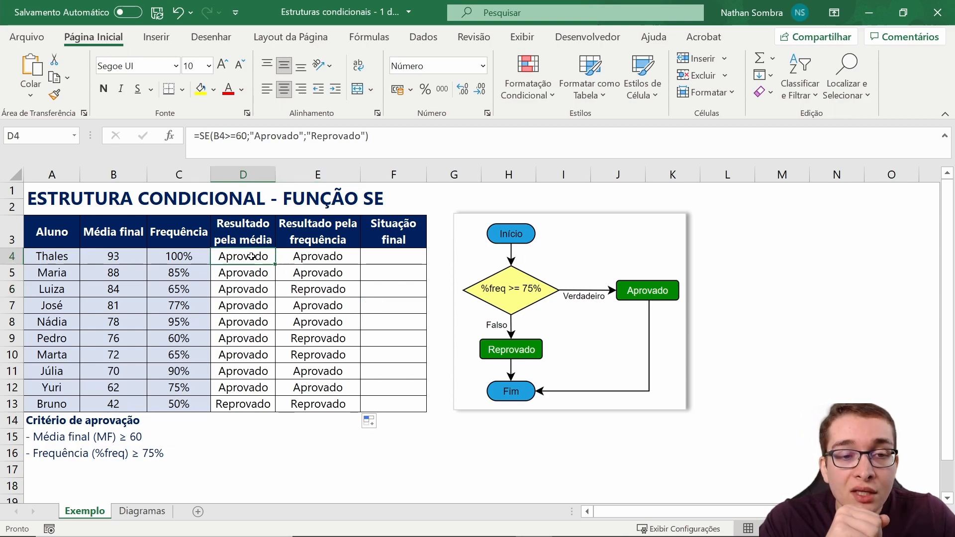
pyautogui.click(374, 235)
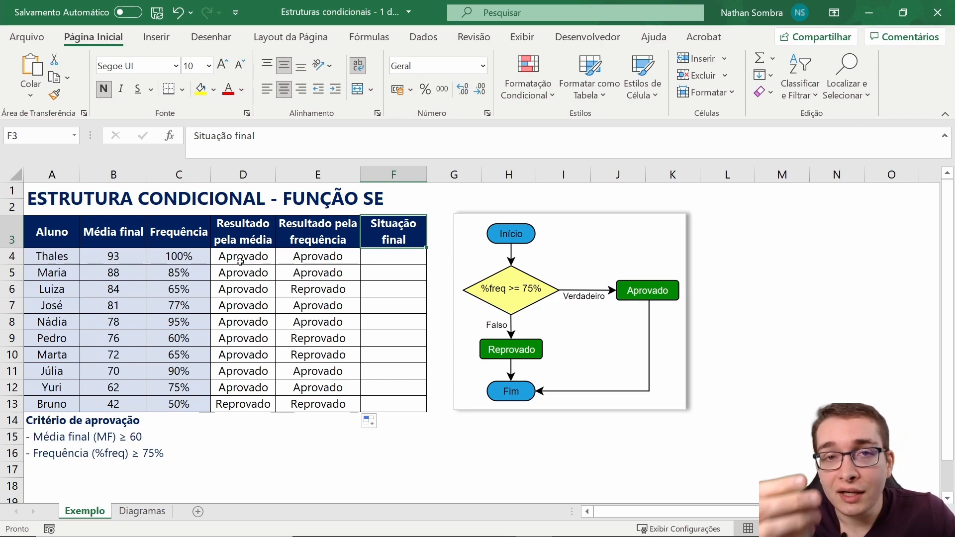
pyautogui.moveTo(241, 261); pyautogui.dragTo(299, 258)
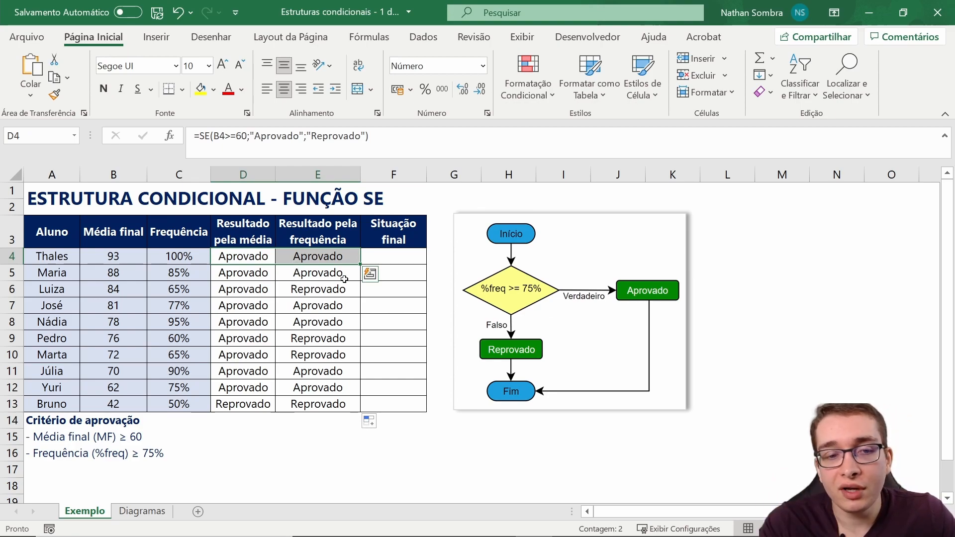
pyautogui.click(401, 256)
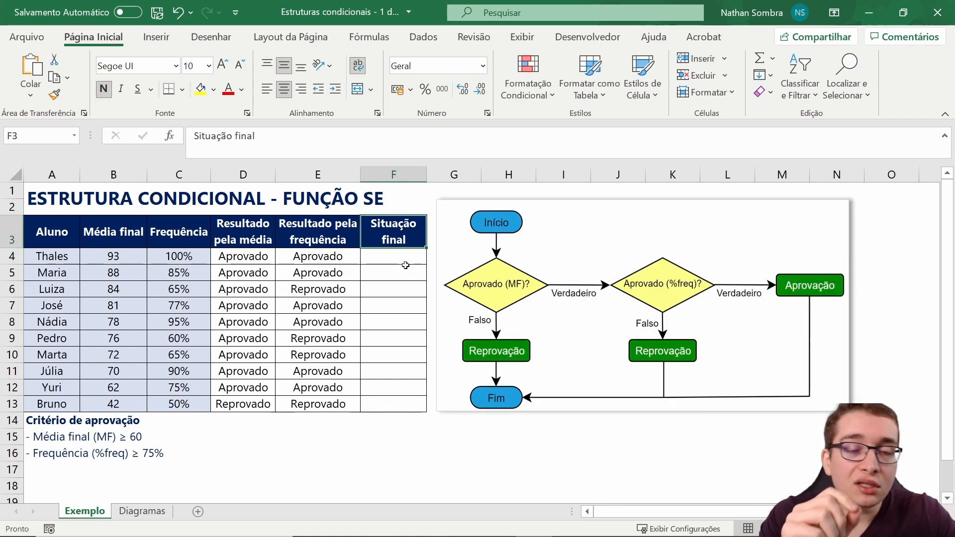
pyautogui.click(405, 260)
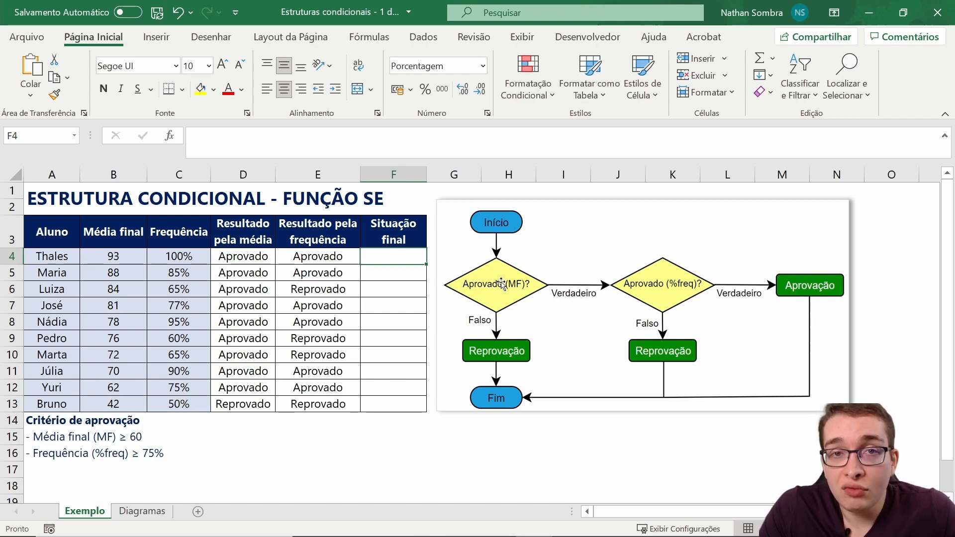
pyautogui.click(243, 256)
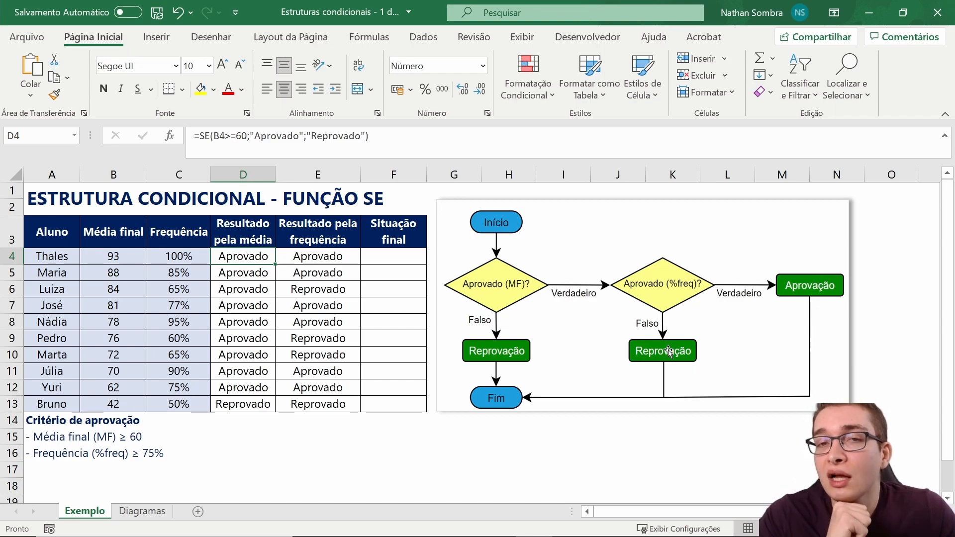
# - In F4 under Situação final, begin an SE formula whose logical test is D4="Aprovado"
pyautogui.click(389, 259)
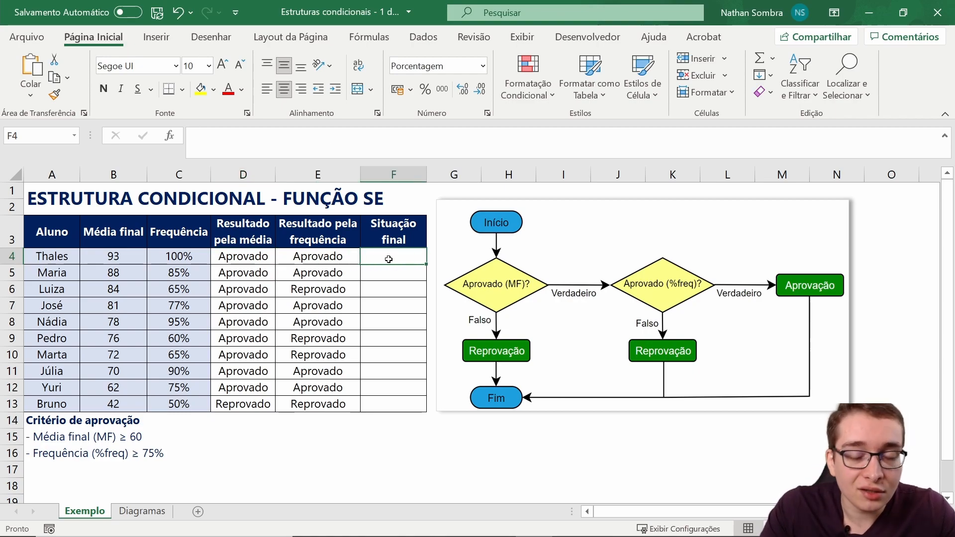
pyautogui.write('=')
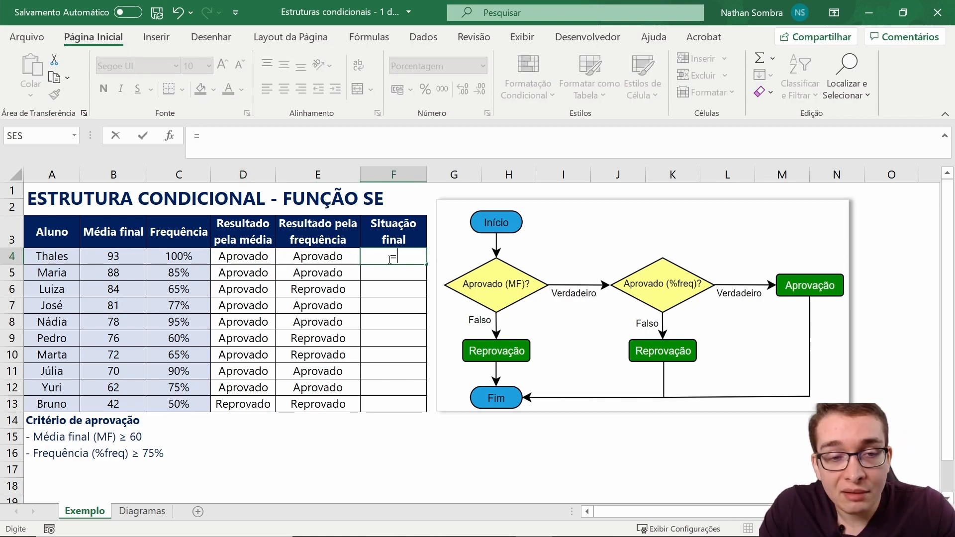
pyautogui.write('SE(')
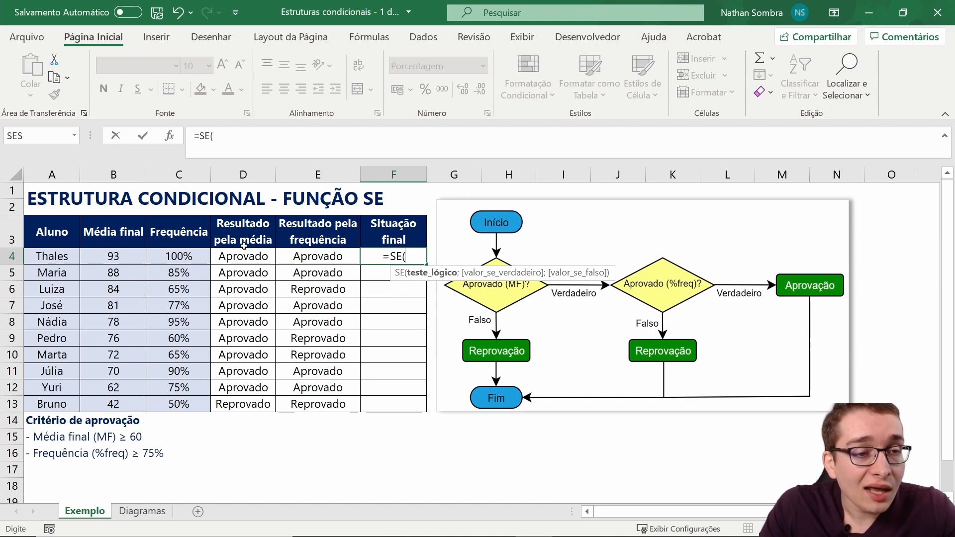
pyautogui.click(252, 254)
pyautogui.write('=')
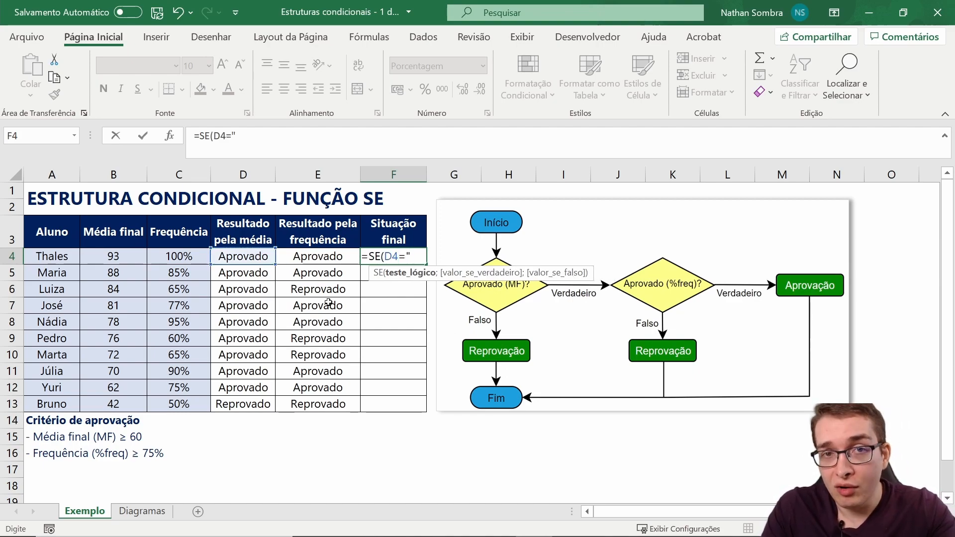
pyautogui.write('"Aprovado"')
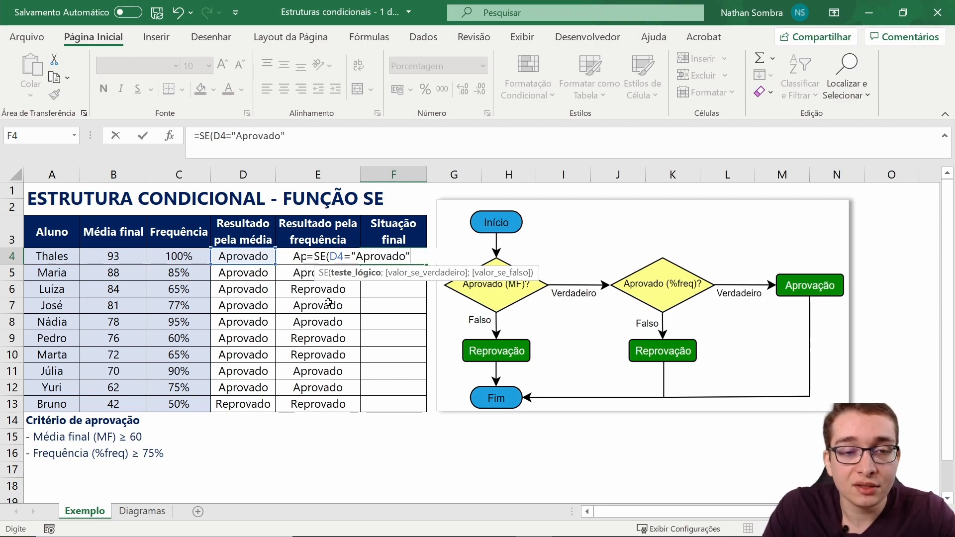
pyautogui.write(';')
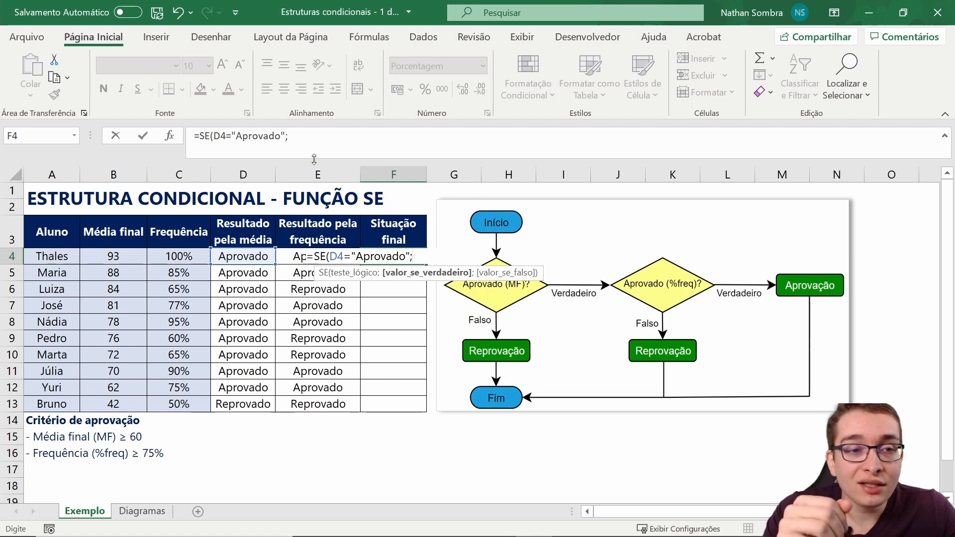
# - Nest a second SE as the value-if-true of the F4 formula, with the logical test E4="Aprovado"
pyautogui.click(321, 143)
pyautogui.write('SE(')
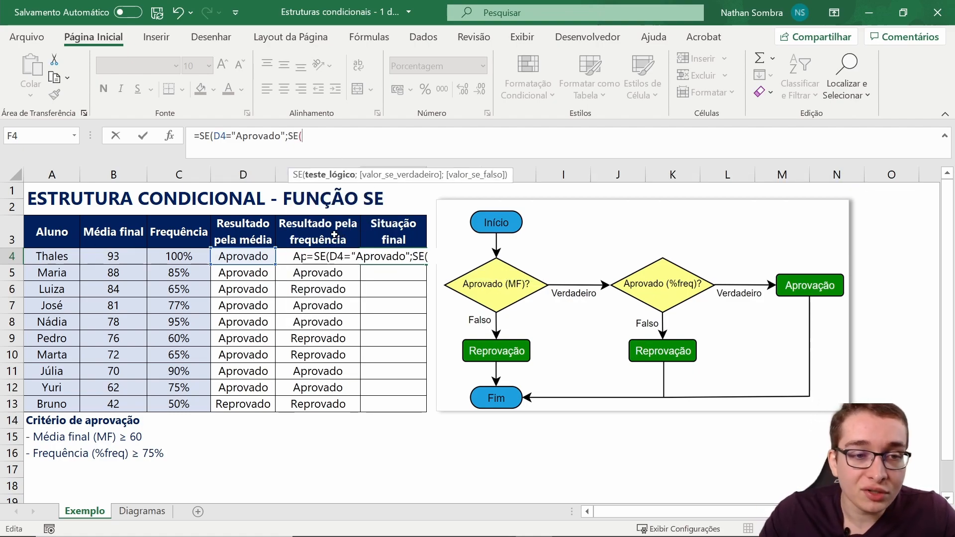
pyautogui.click(323, 256)
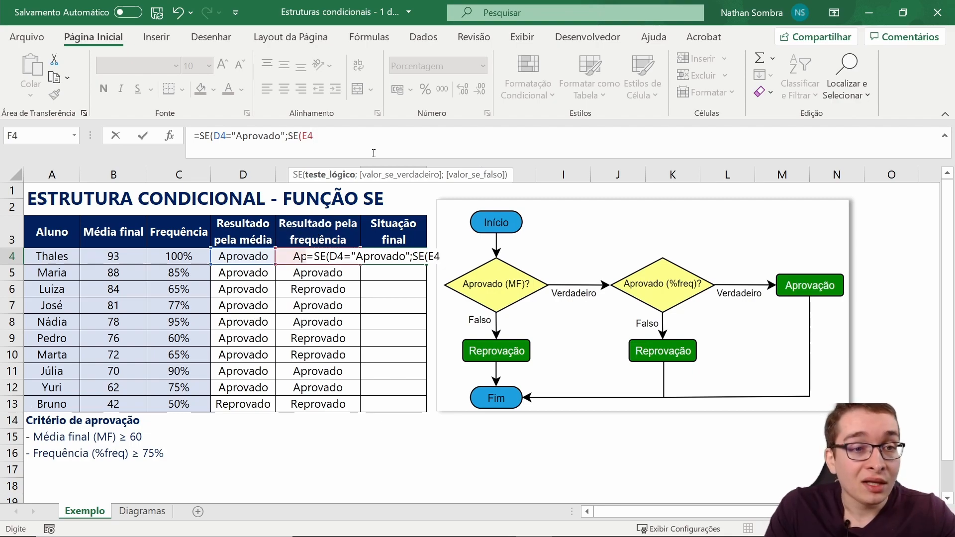
pyautogui.write('=A')
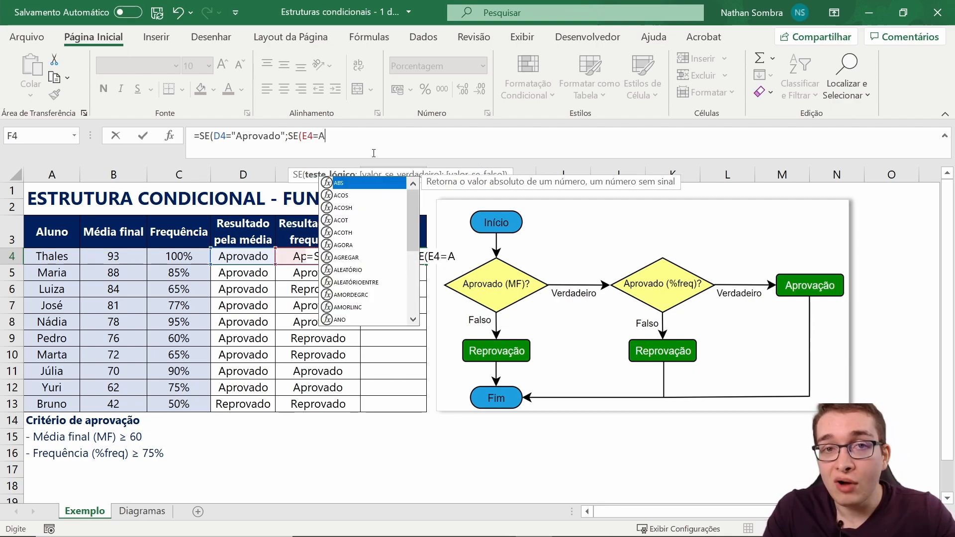
pyautogui.press('BackSpace')
pyautogui.write('"Aprovado"')
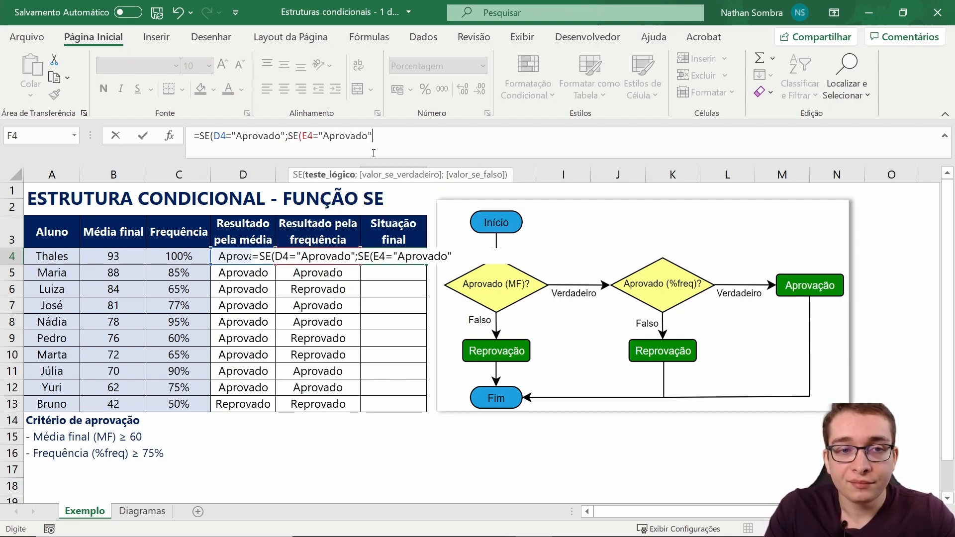
pyautogui.write(';')
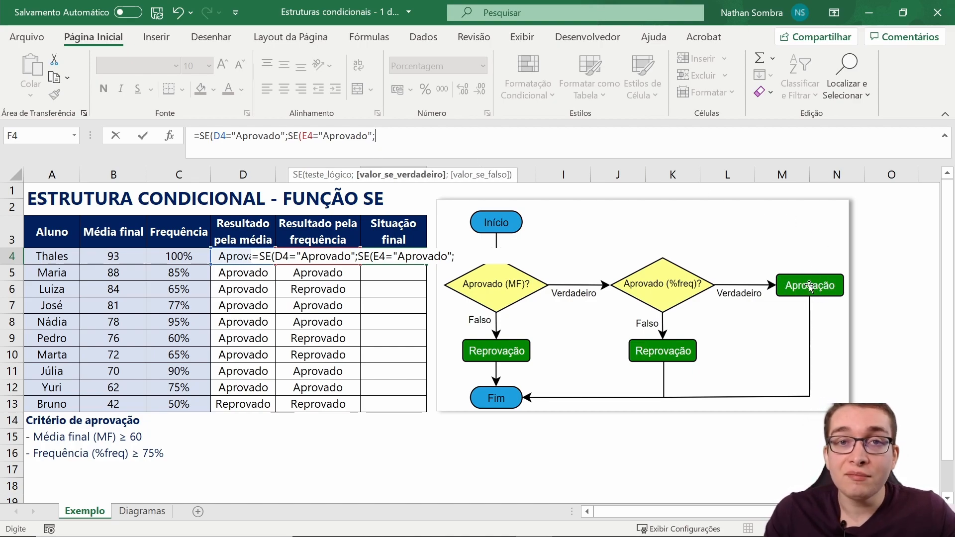
# - Give the nested SE in F4 the results "Aprovação" if true and "Reprovação" if false, close it and add the separator for the outer value-if-false
pyautogui.write('"Ap')
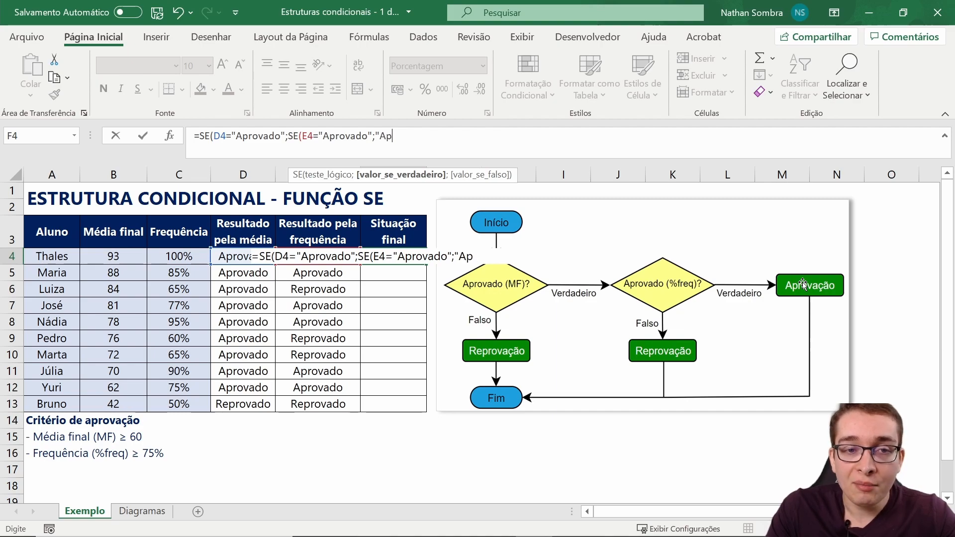
pyautogui.write('rovação"')
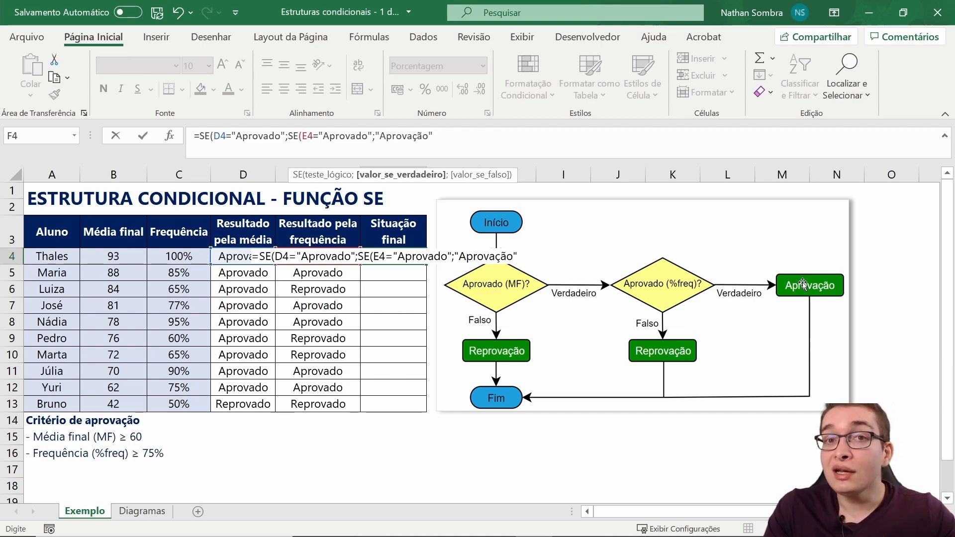
pyautogui.write(';')
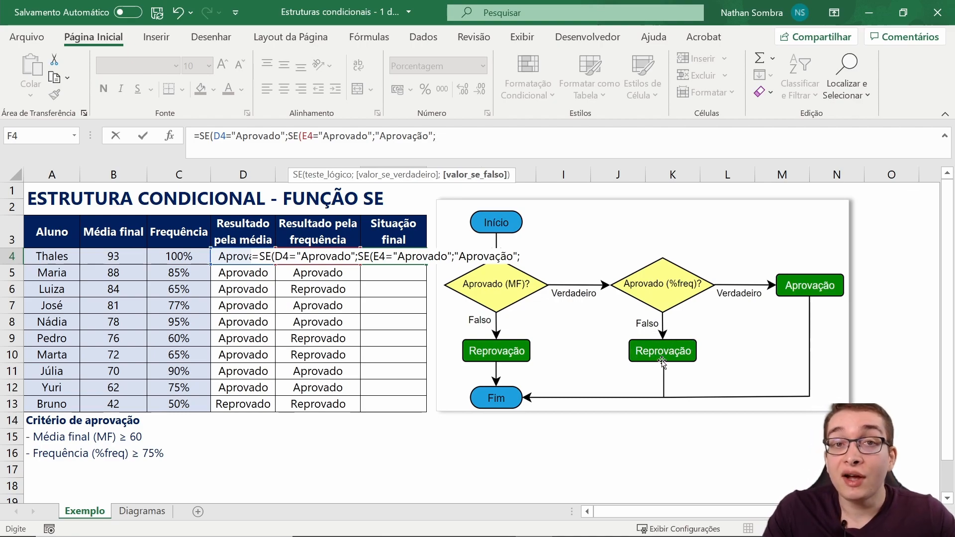
pyautogui.write('"')
pyautogui.write('Reprova~~ao')
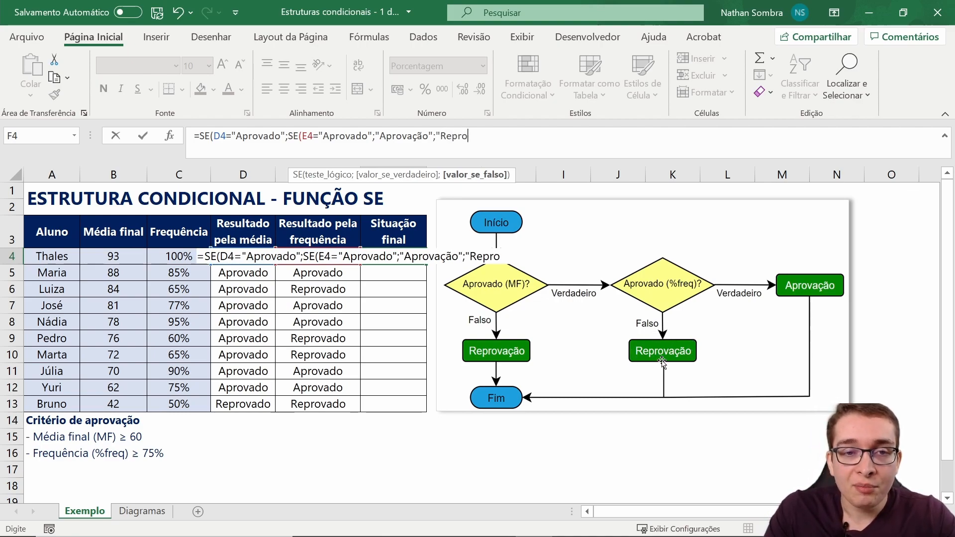
pyautogui.press('BackSpace')
pyautogui.press('BackSpace')
pyautogui.write('ção")')
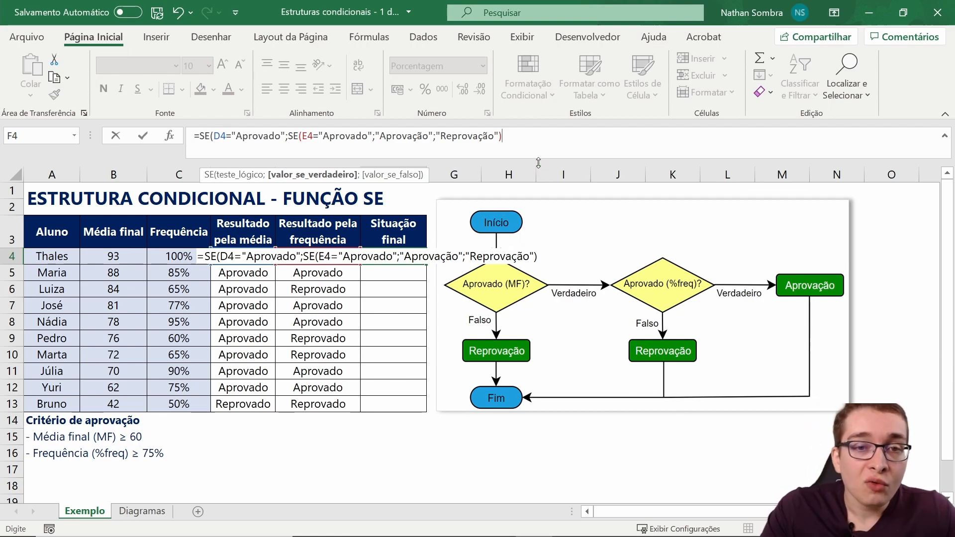
pyautogui.write(';')
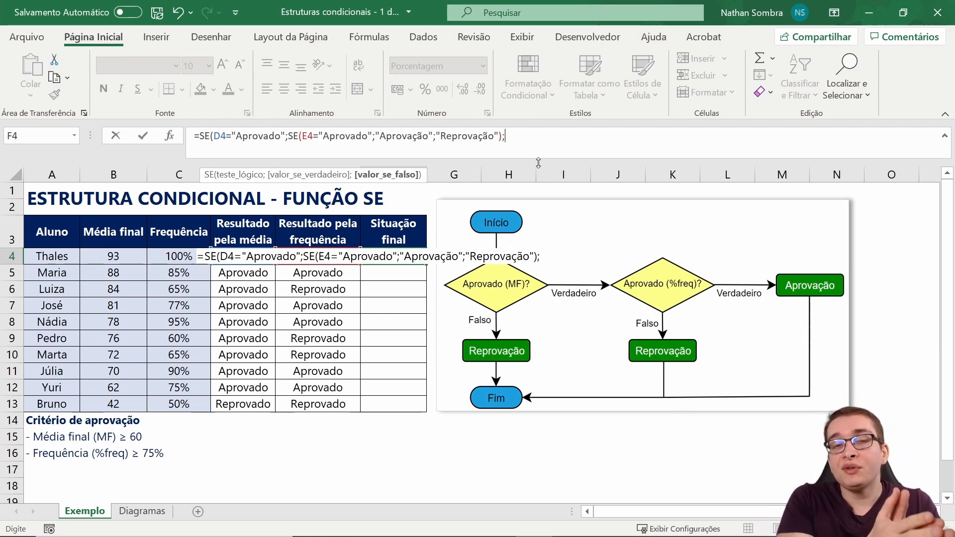